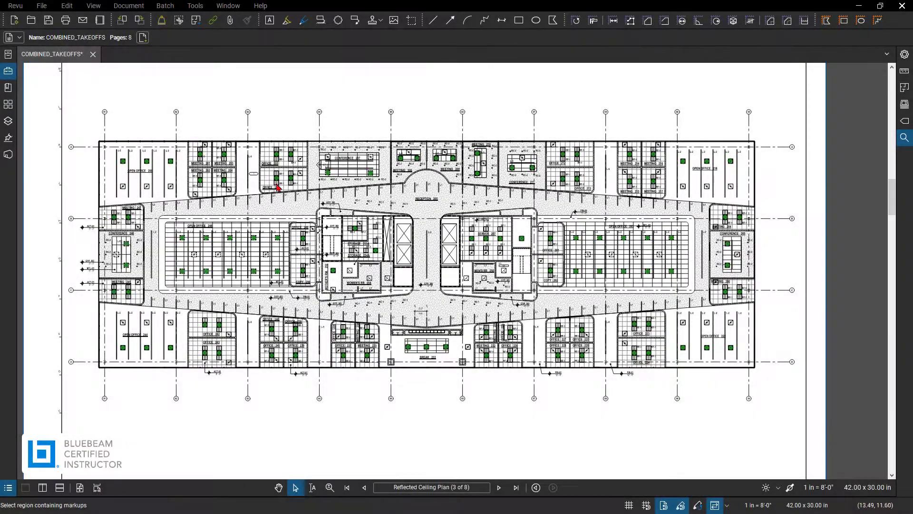
- Zoom and pan the plan to show Open Office 200 and Meetings 201–204 up close
{"action": "scroll", "coordinate": [306, 184], "scroll_direction": "up", "scroll_amount": 6}
{"action": "scroll", "coordinate": [347, 193], "scroll_direction": "up", "scroll_amount": 3}
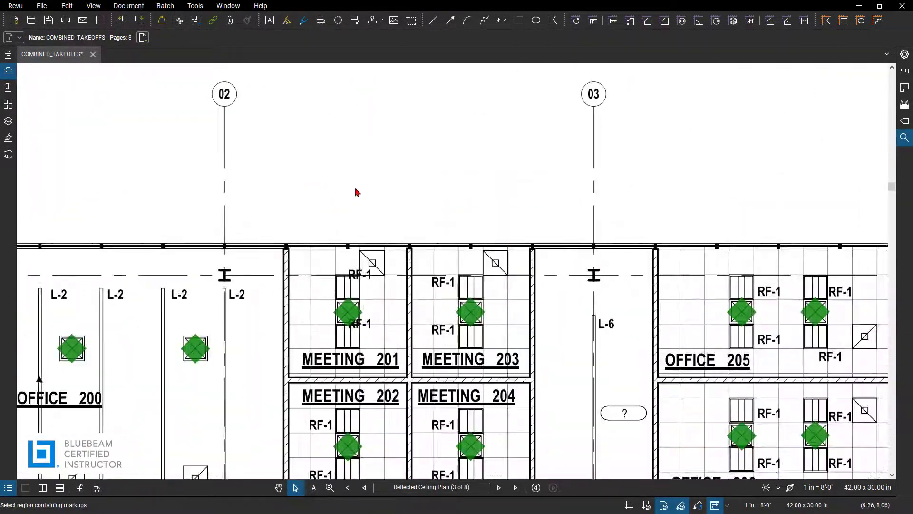
{"action": "left_click_drag", "start_coordinate": [355, 194], "coordinate": [430, 82]}
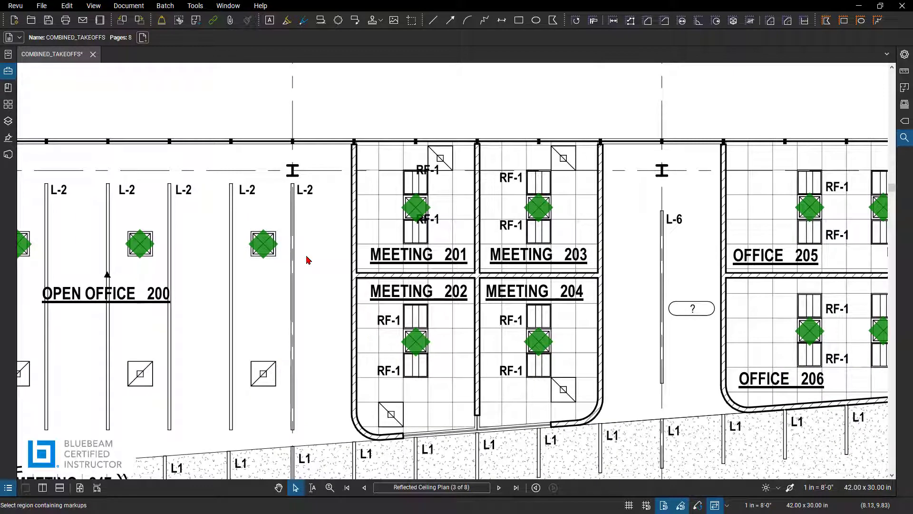
{"action": "left_click", "coordinate": [275, 255]}
- Draw a circle with the Ellipse tool just above Meeting 201
{"action": "left_click", "coordinate": [536, 20]}
{"action": "left_click_drag", "start_coordinate": [378, 84], "coordinate": [407, 115]}
{"action": "scroll", "coordinate": [405, 112], "scroll_direction": "up", "scroll_amount": 2}
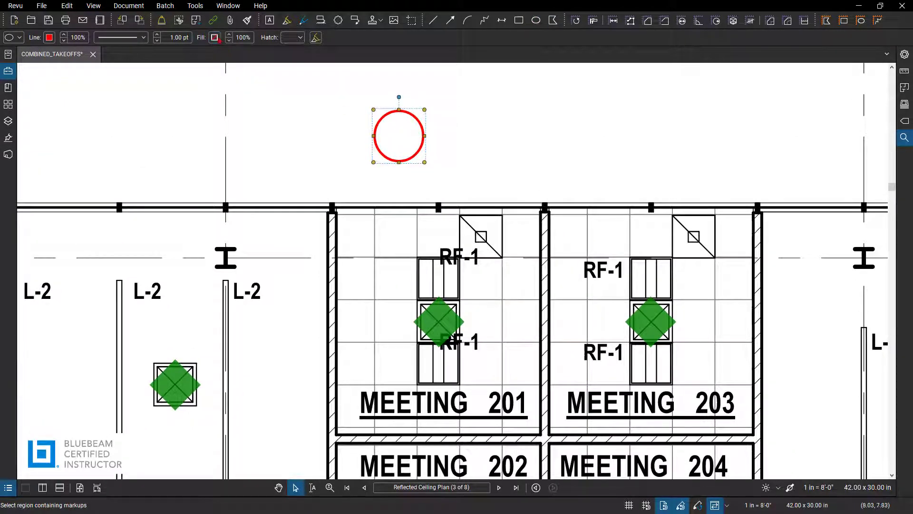
- Give the circle a blue fill at 60% opacity and a blue outline
{"action": "left_click", "coordinate": [214, 37]}
{"action": "left_click", "coordinate": [236, 72]}
{"action": "left_click", "coordinate": [229, 41]}
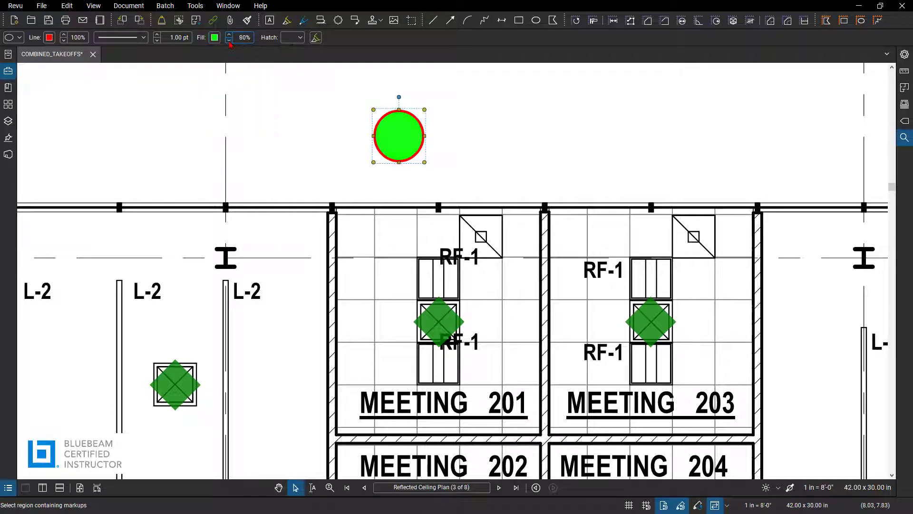
{"action": "left_click", "coordinate": [229, 40]}
{"action": "left_click", "coordinate": [229, 41]}
{"action": "left_click", "coordinate": [229, 41]}
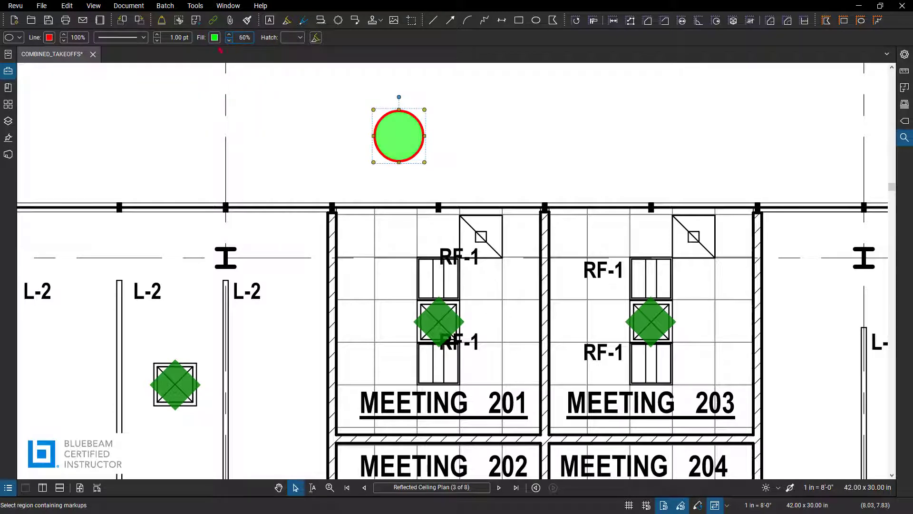
{"action": "left_click", "coordinate": [49, 37]}
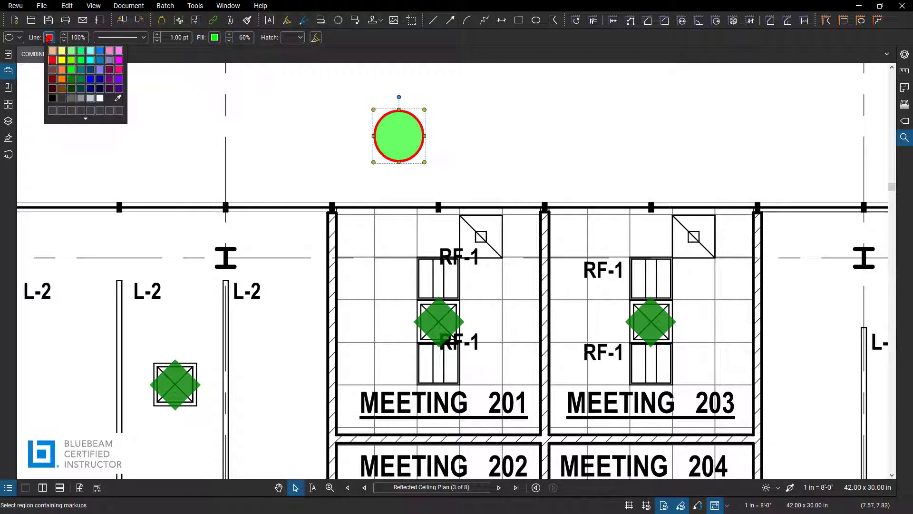
{"action": "left_click", "coordinate": [214, 37]}
{"action": "left_click", "coordinate": [214, 37]}
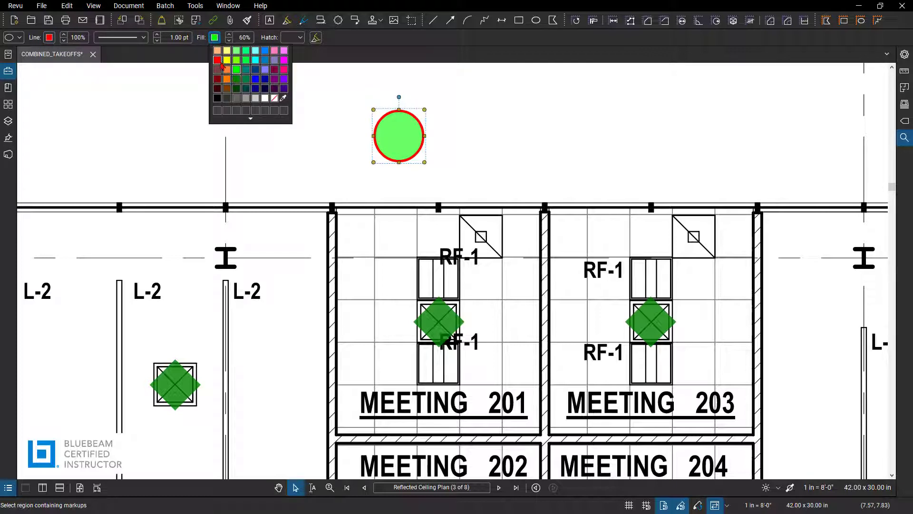
{"action": "left_click", "coordinate": [255, 81]}
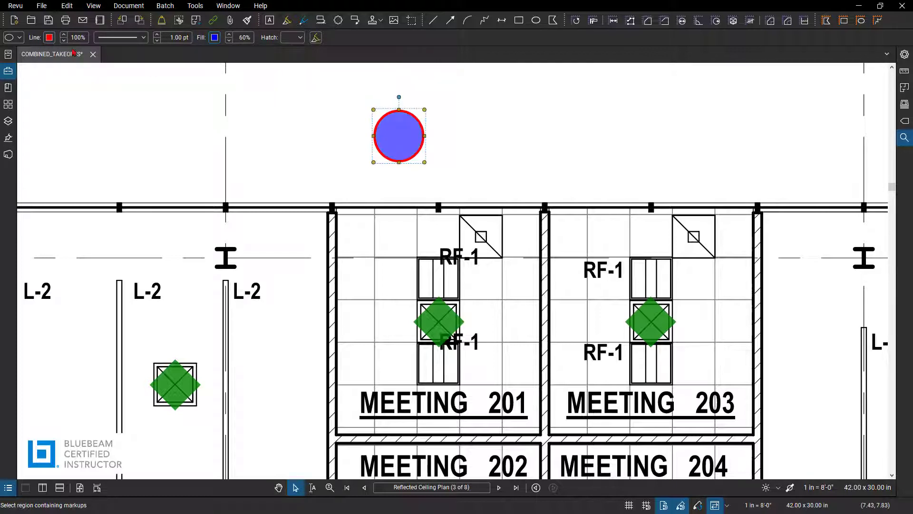
{"action": "left_click", "coordinate": [49, 38]}
{"action": "left_click", "coordinate": [90, 79]}
{"action": "scroll", "coordinate": [430, 136], "scroll_direction": "up", "scroll_amount": 2}
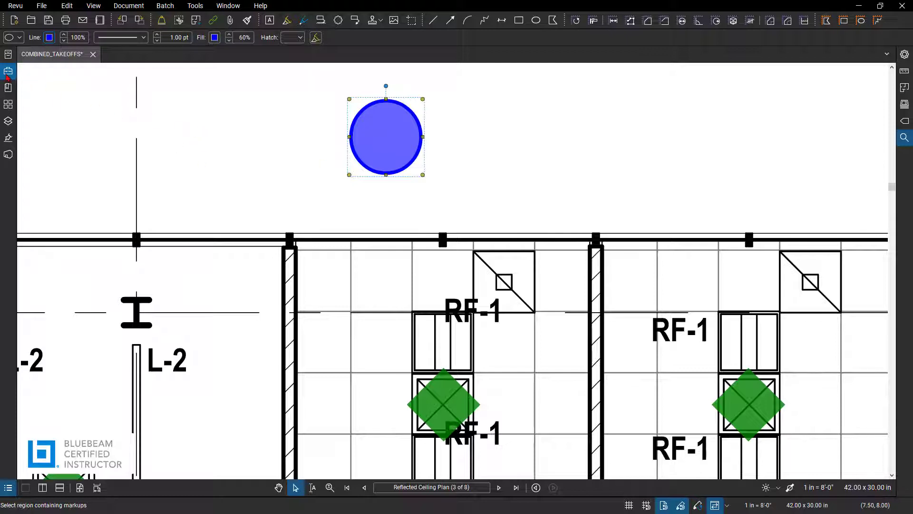
- Put the recent blue ellipse tool in the Tool Chest into Properties Mode
{"action": "left_click", "coordinate": [8, 72]}
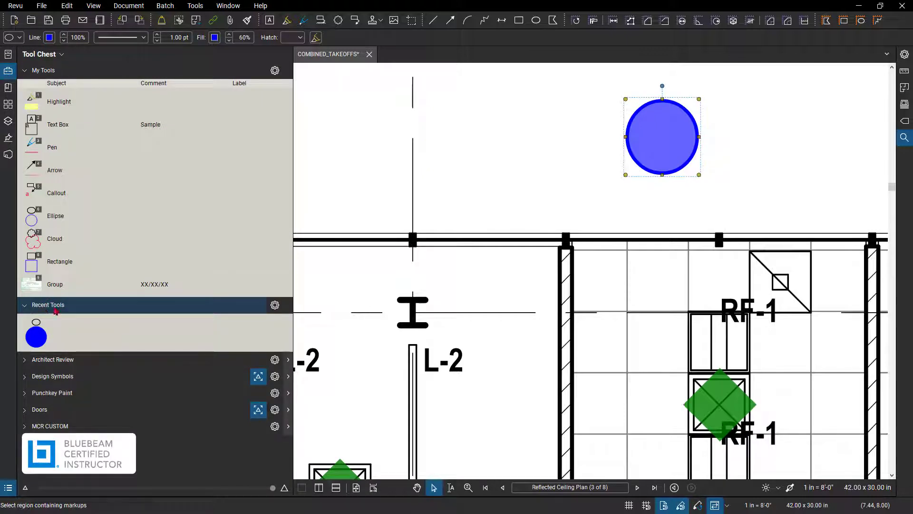
{"action": "left_click", "coordinate": [31, 71]}
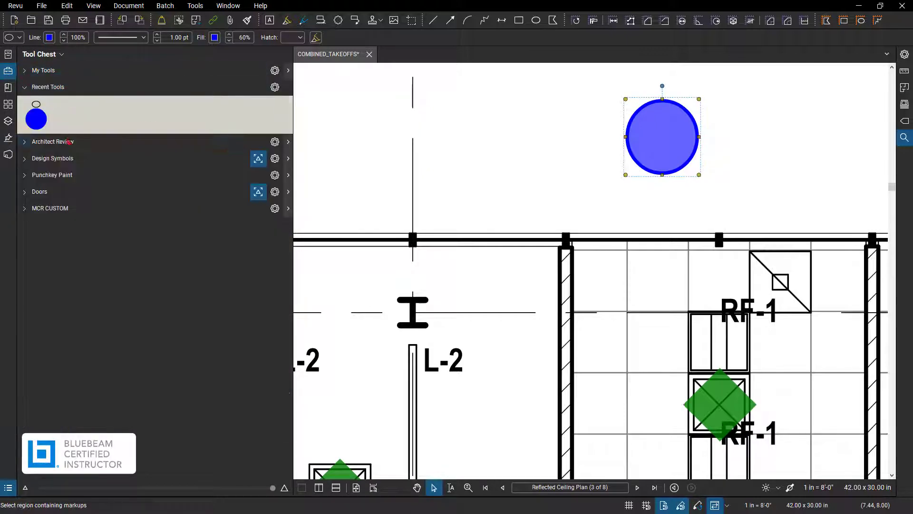
{"action": "left_click", "coordinate": [34, 125]}
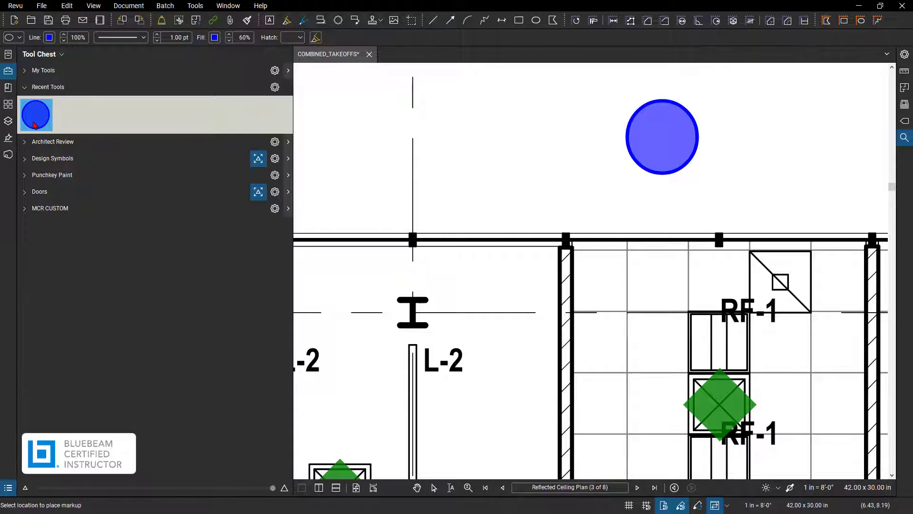
{"action": "right_click", "coordinate": [34, 125]}
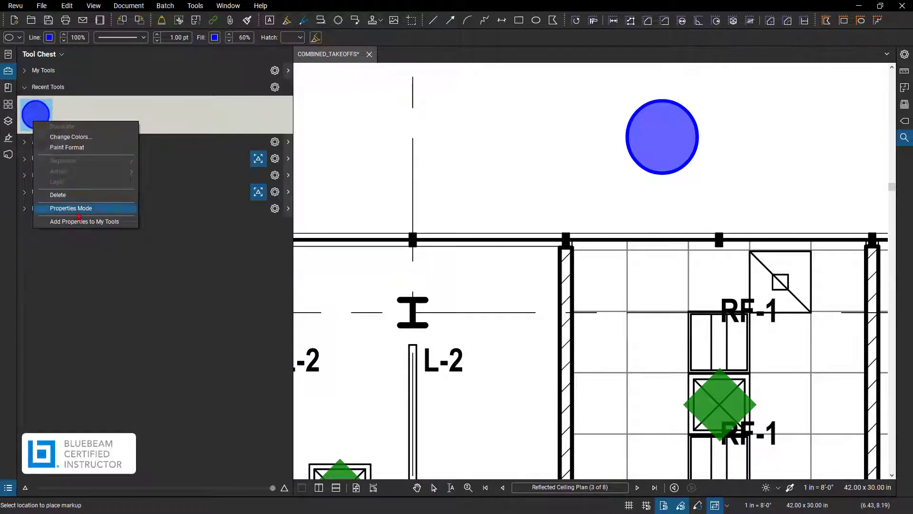
{"action": "left_click", "coordinate": [76, 210]}
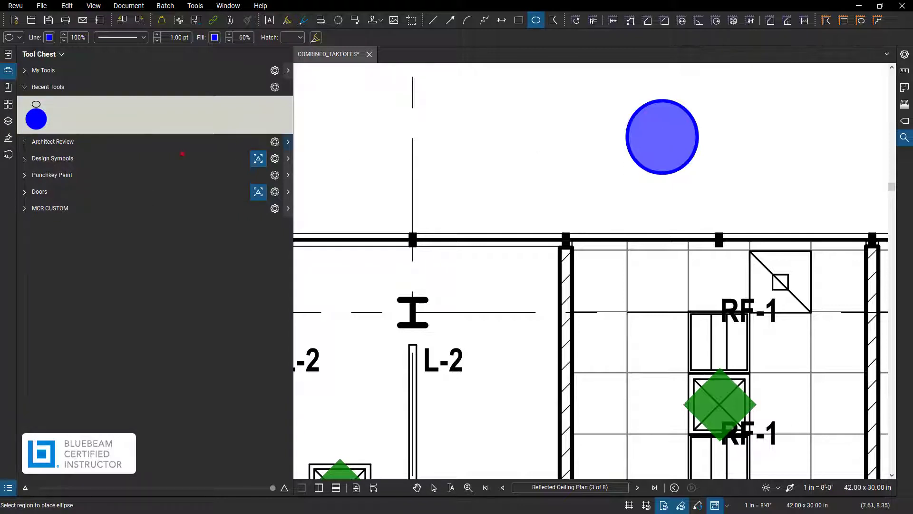
{"action": "left_click", "coordinate": [44, 124]}
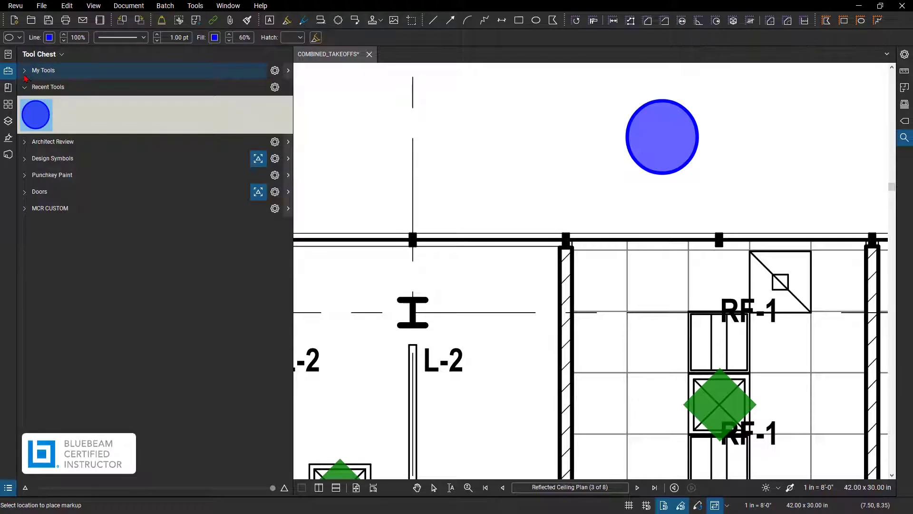
- Select the new blue Ellipse tool in My Tools and display My Tools as symbols
{"action": "left_click", "coordinate": [25, 71]}
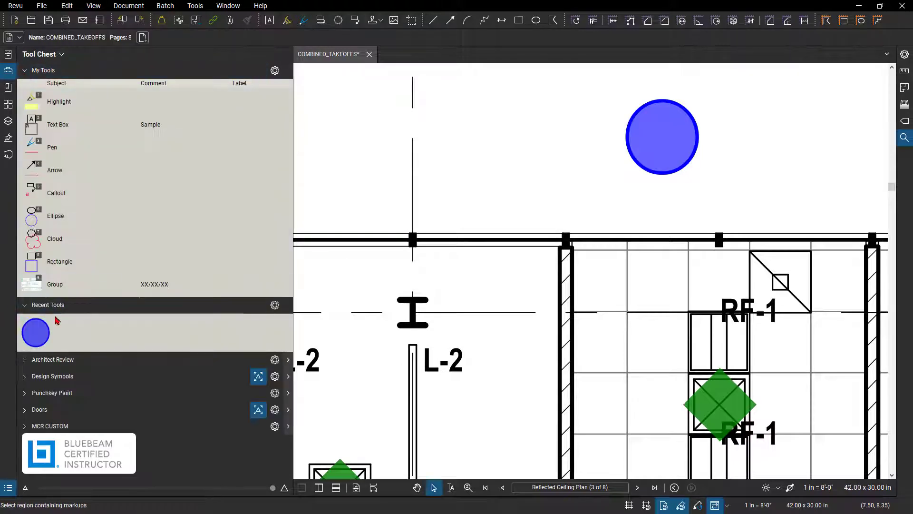
{"action": "left_click", "coordinate": [57, 259]}
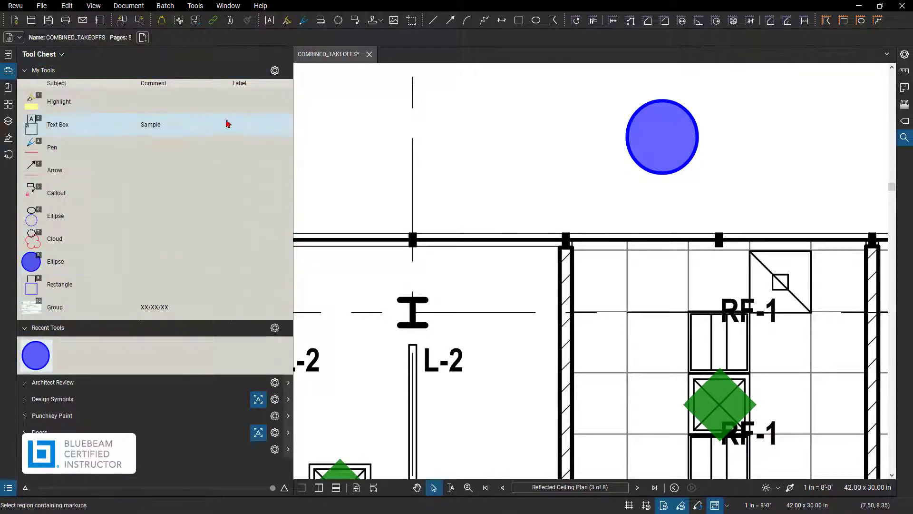
{"action": "left_click", "coordinate": [275, 71]}
{"action": "left_click", "coordinate": [295, 85]}
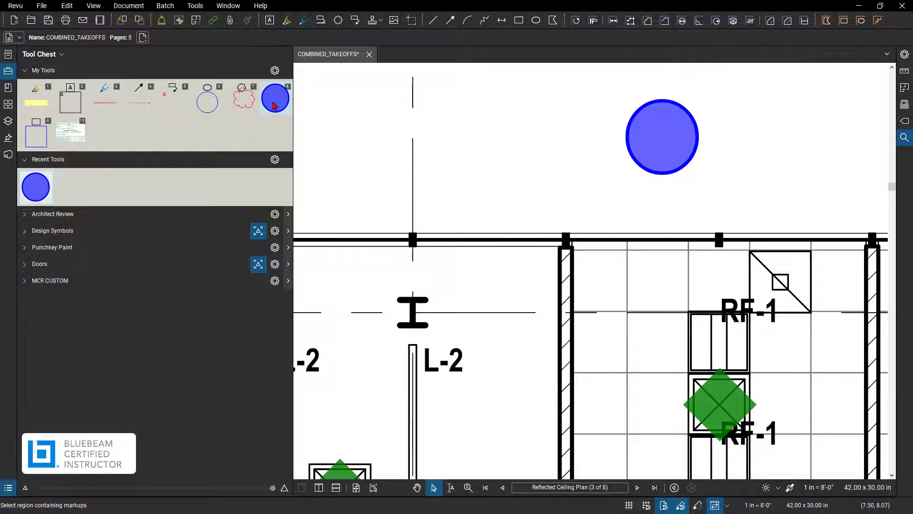
- Create a Count Measurement tool from the blue ellipse in My Tools and activate it
{"action": "right_click", "coordinate": [275, 105]}
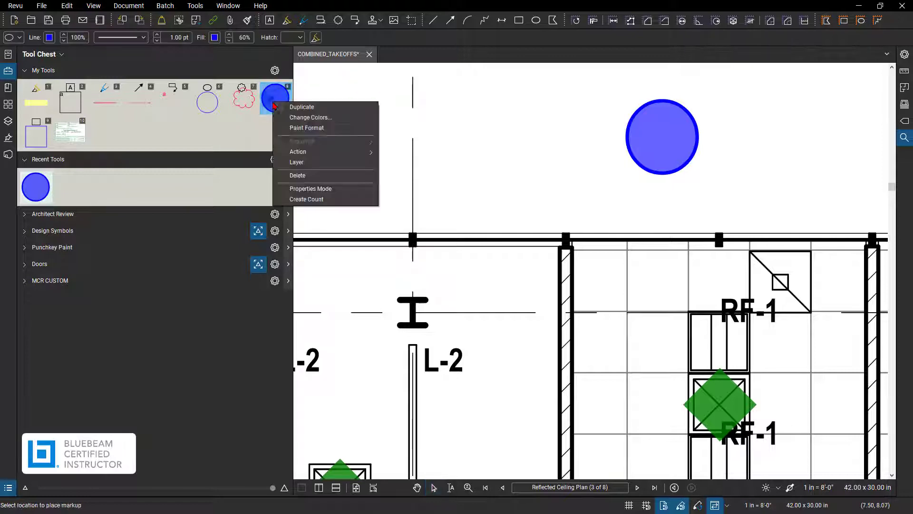
{"action": "left_click", "coordinate": [307, 199]}
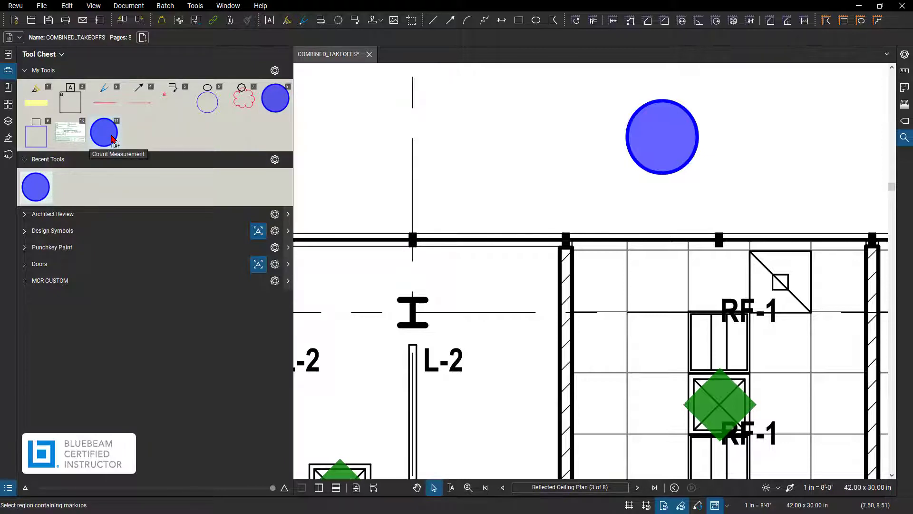
{"action": "left_click", "coordinate": [277, 104]}
- Give the blue count tool the subject 'Return' and the label '22 x 22'
{"action": "left_click", "coordinate": [108, 141]}
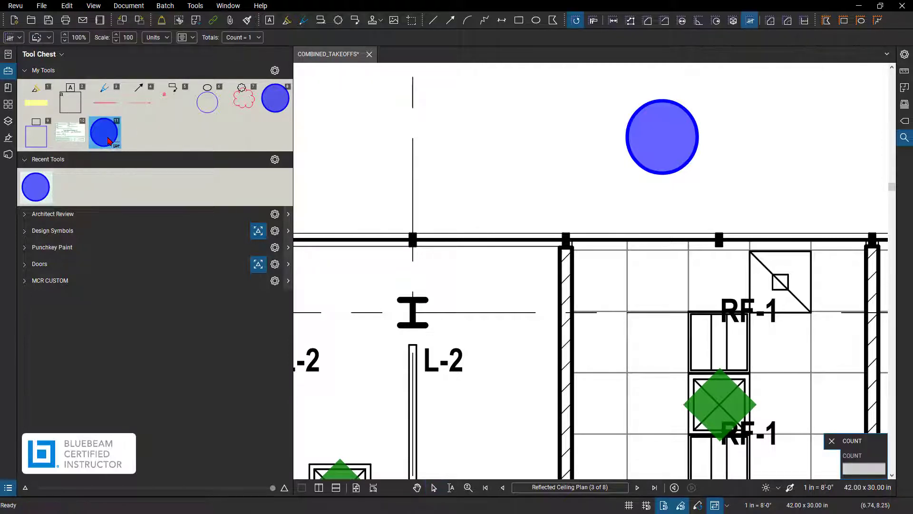
{"action": "left_click", "coordinate": [18, 40]}
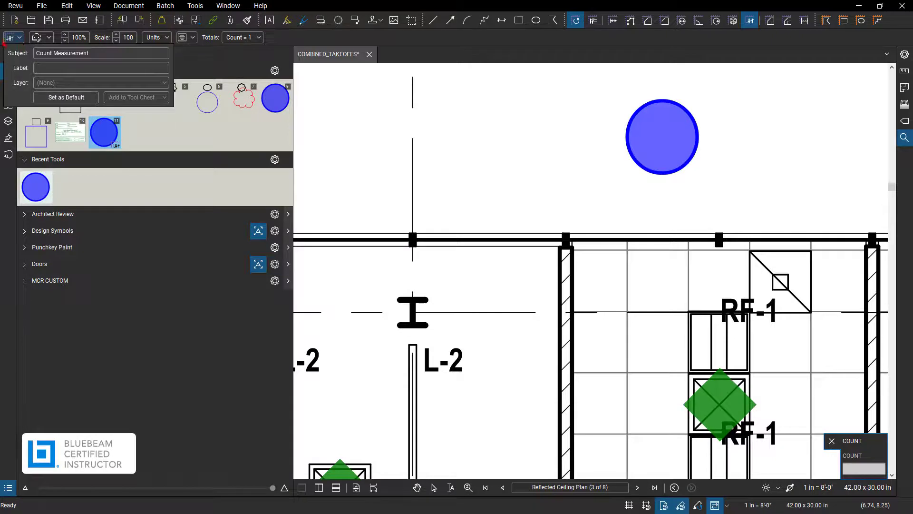
{"action": "left_click_drag", "start_coordinate": [113, 56], "coordinate": [31, 65]}
{"action": "type", "text": "Return"}
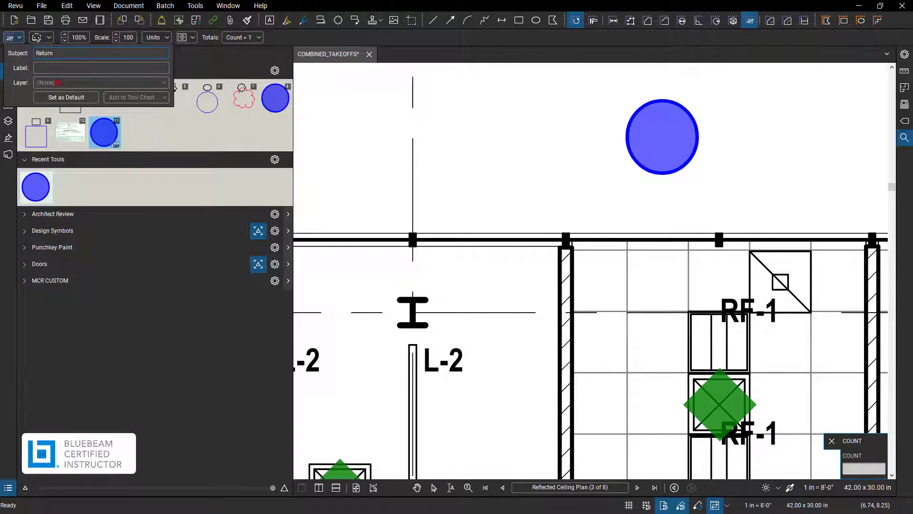
{"action": "left_click", "coordinate": [65, 68]}
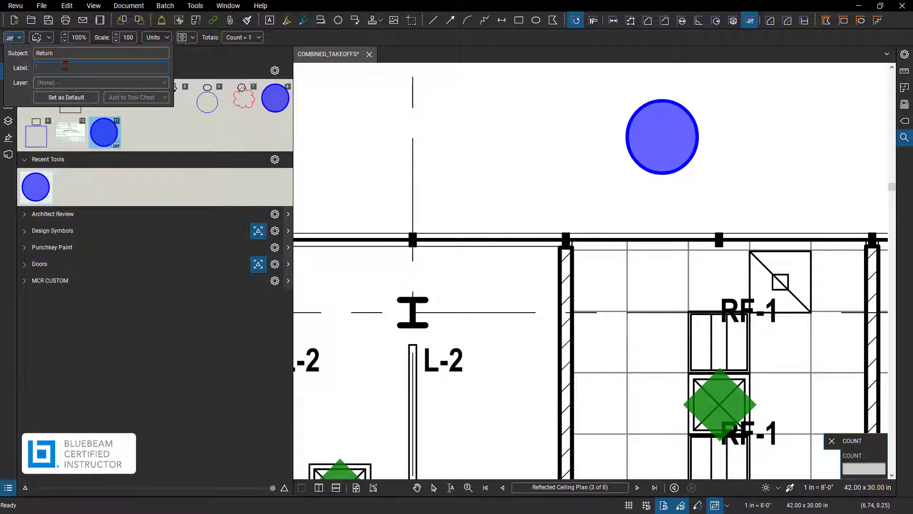
{"action": "type", "text": "22 x 22"}
{"action": "left_click", "coordinate": [148, 131]}
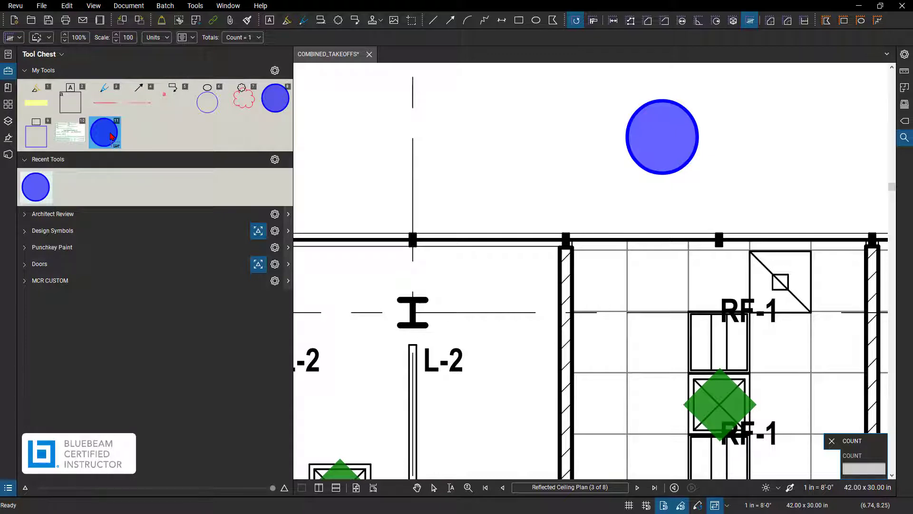
- Reselect the Return count tool, close its properties popup, and stop placing counts
{"action": "right_click", "coordinate": [110, 134]}
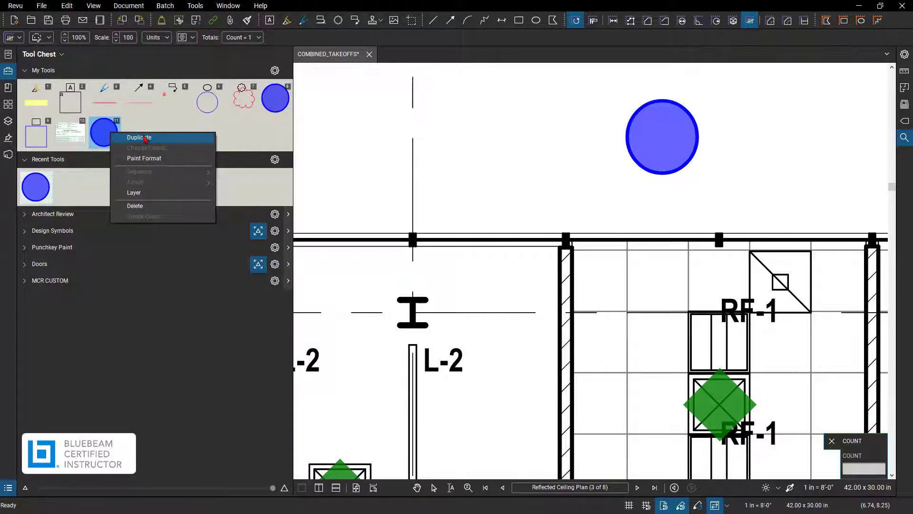
{"action": "left_click", "coordinate": [45, 55]}
{"action": "left_click", "coordinate": [45, 55]}
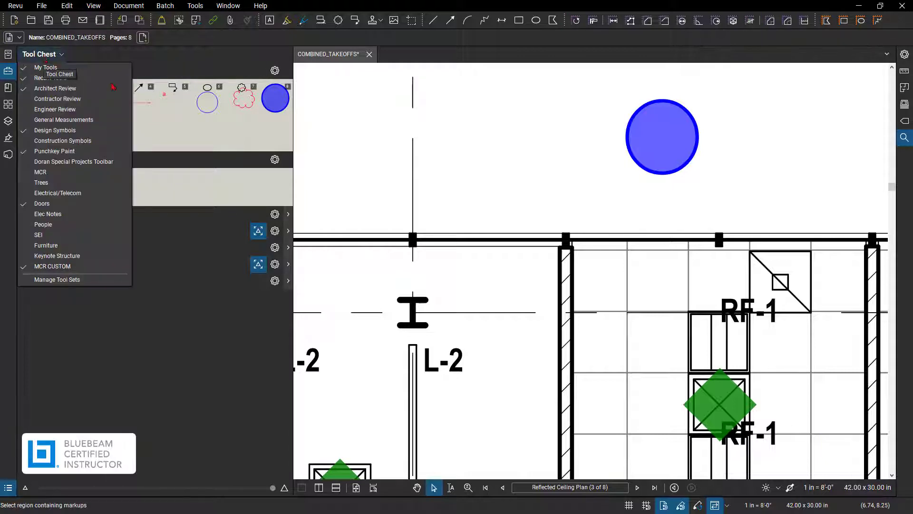
{"action": "key", "text": "Escape"}
{"action": "left_click", "coordinate": [105, 132]}
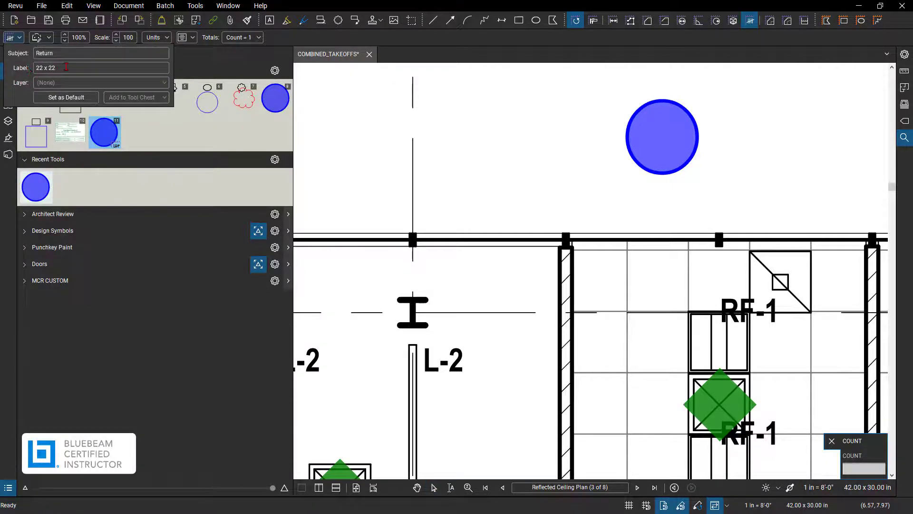
{"action": "left_click", "coordinate": [148, 137]}
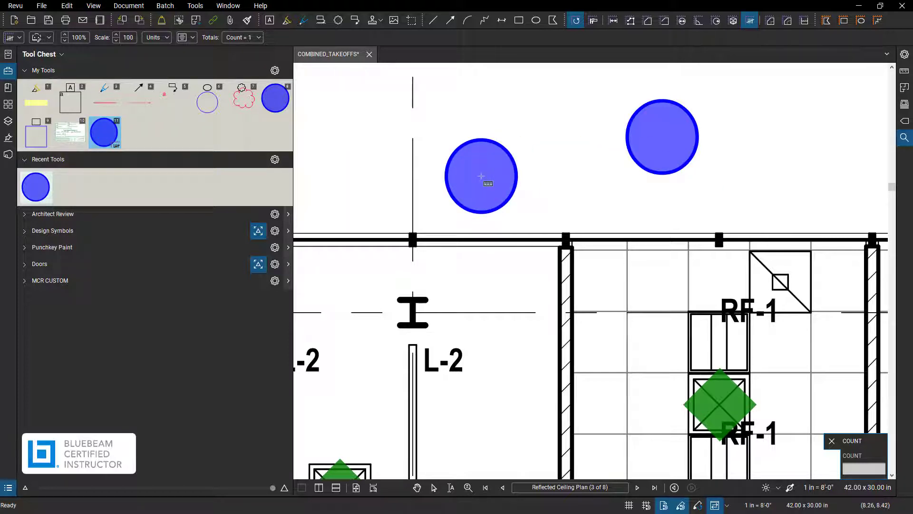
{"action": "key", "text": "Escape"}
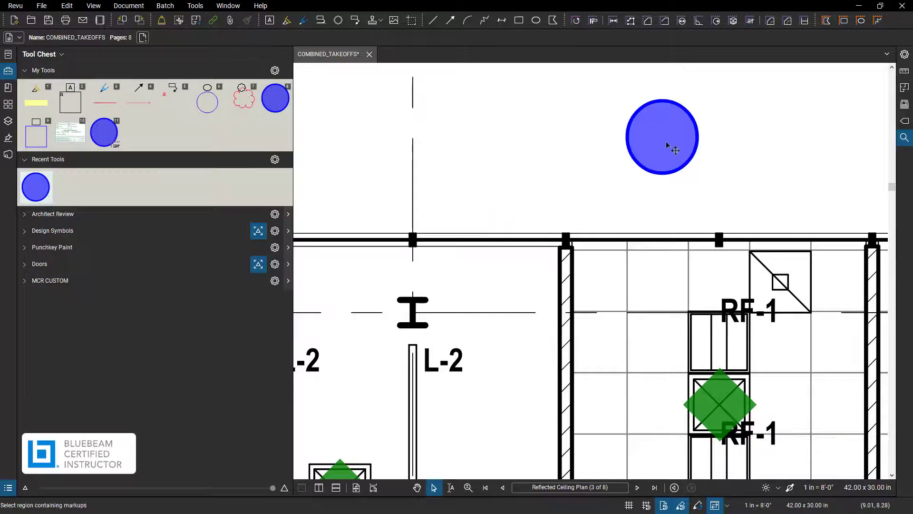
- Delete the stray blue circle, hide the Tool Chest, and zoom out to the offices and meeting rooms
{"action": "left_click", "coordinate": [668, 146]}
{"action": "key", "text": "Delete"}
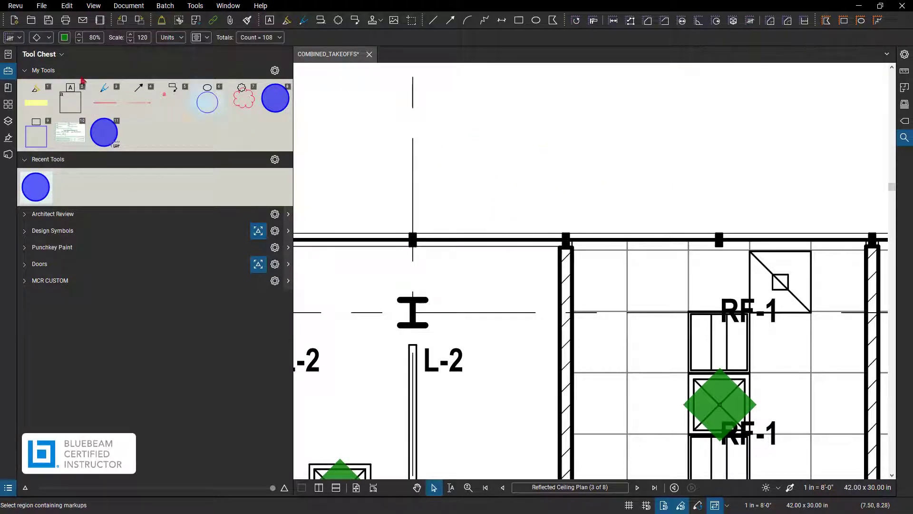
{"action": "left_click", "coordinate": [7, 74]}
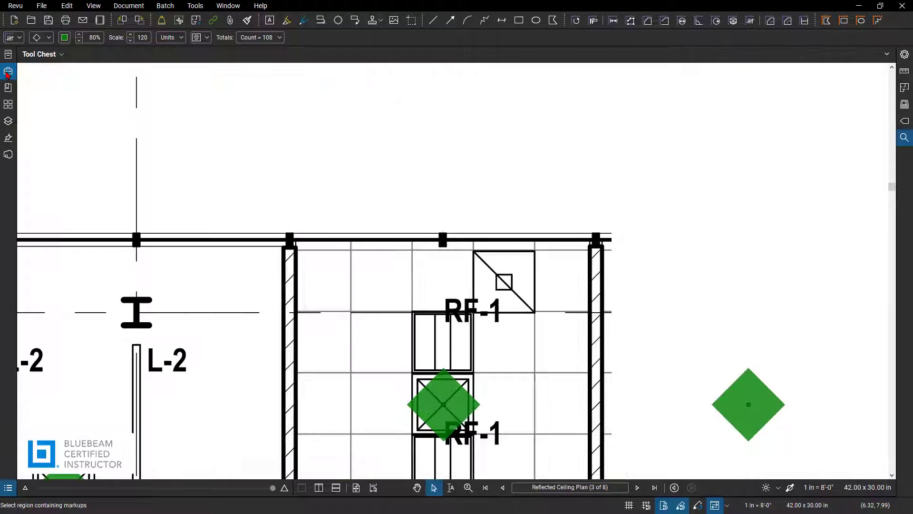
{"action": "scroll", "coordinate": [383, 262], "scroll_direction": "down", "scroll_amount": 3}
{"action": "scroll", "coordinate": [383, 262], "scroll_direction": "down", "scroll_amount": 2}
{"action": "scroll", "coordinate": [237, 155], "scroll_direction": "left", "scroll_amount": 1}
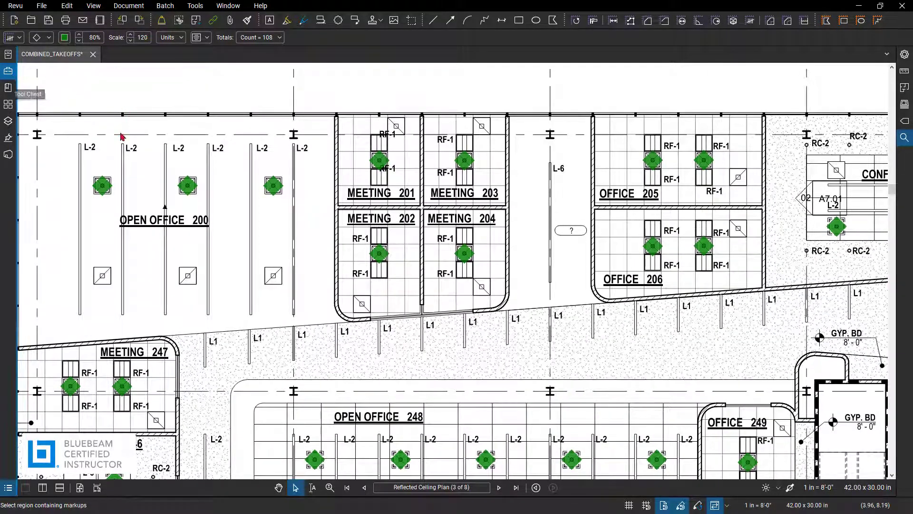
{"action": "mouse_move", "coordinate": [272, 250]}
{"action": "left_mouse_down"}
{"action": "mouse_move", "coordinate": [393, 275]}
{"action": "mouse_move", "coordinate": [376, 242]}
{"action": "mouse_move", "coordinate": [318, 234]}
{"action": "left_mouse_up"}
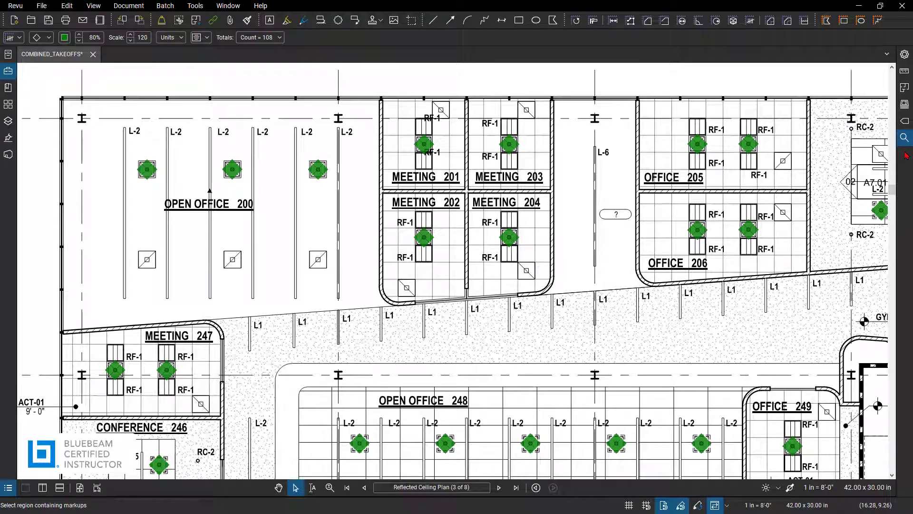
- Open the Search panel from the right-side panel bar
{"action": "right_click", "coordinate": [906, 153]}
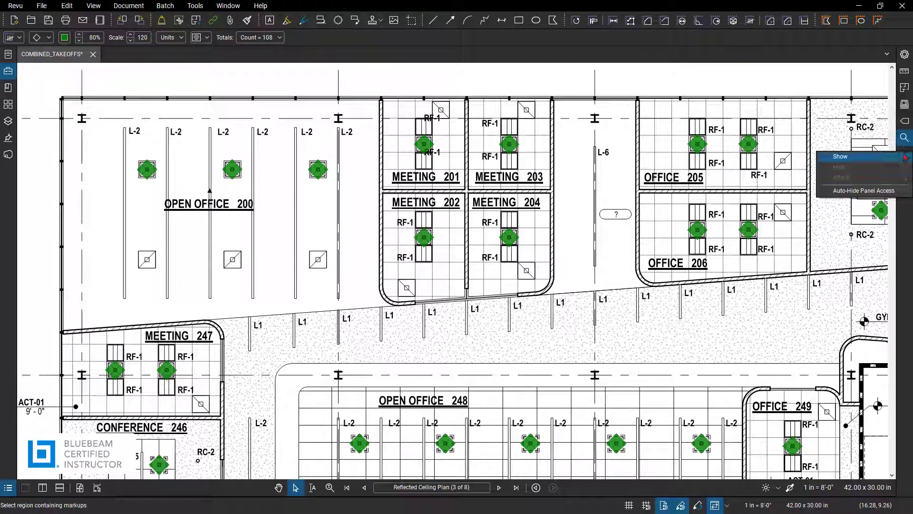
{"action": "mouse_move", "coordinate": [905, 157]}
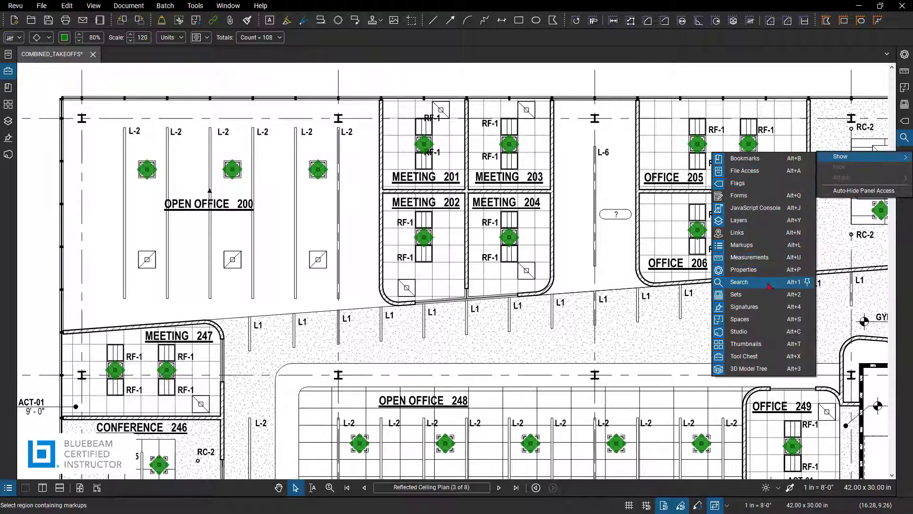
{"action": "left_click", "coordinate": [908, 228]}
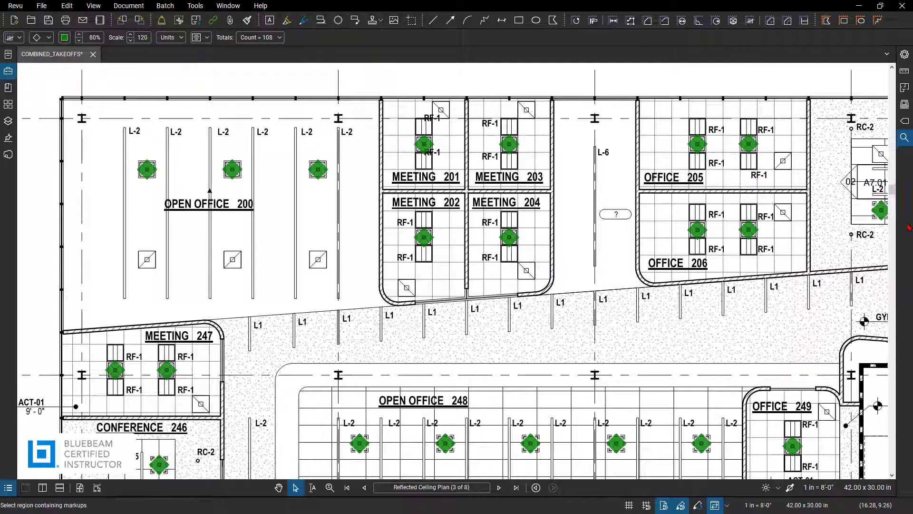
{"action": "left_click", "coordinate": [904, 140]}
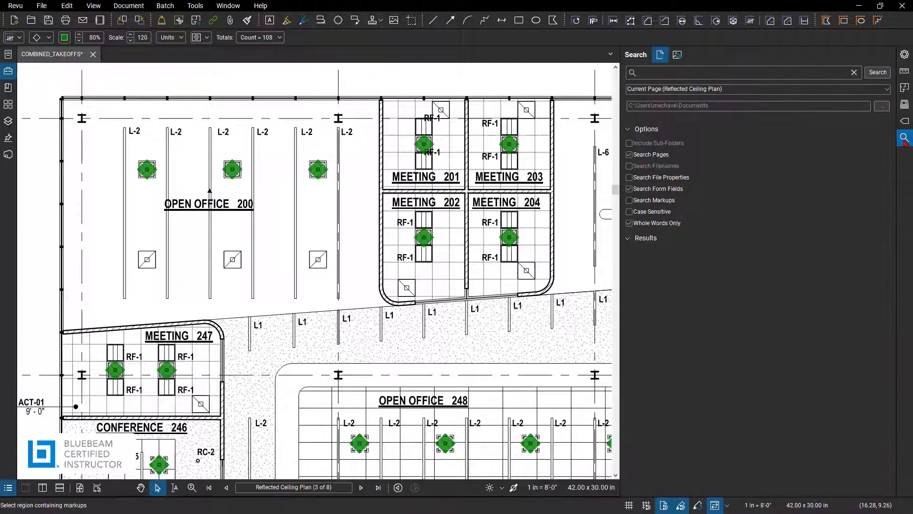
- Set up a Visual Search of the current page using a rectangle sample of the diagonal-square return symbol
{"action": "left_click", "coordinate": [677, 56]}
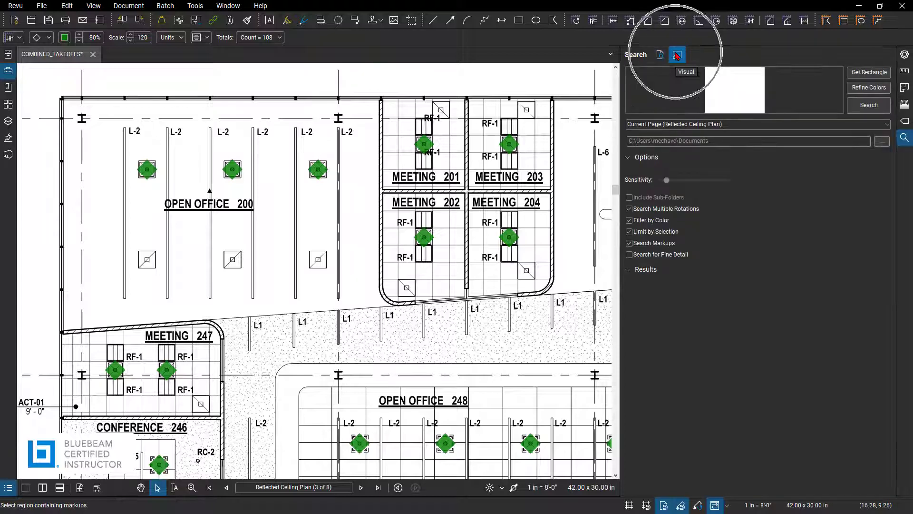
{"action": "left_click", "coordinate": [869, 71]}
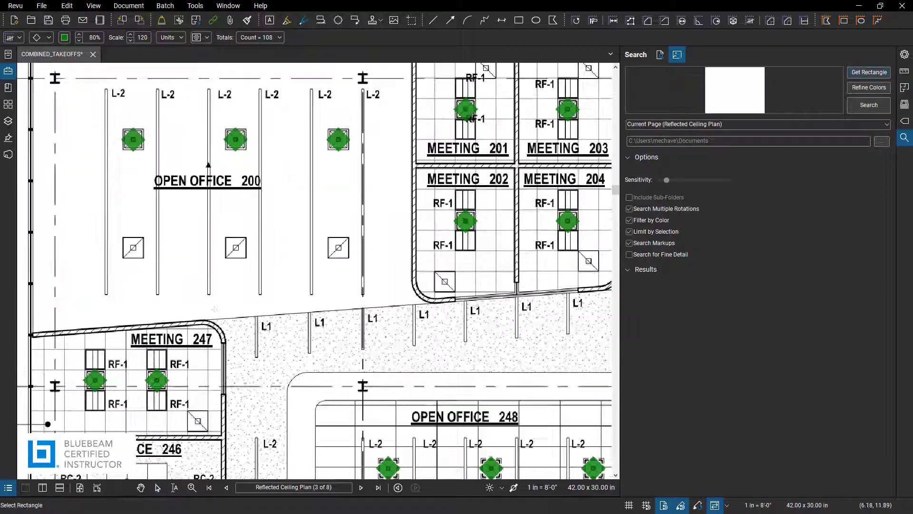
{"action": "scroll", "coordinate": [216, 304], "scroll_direction": "up", "scroll_amount": 4}
{"action": "mouse_move", "coordinate": [217, 173]}
{"action": "left_mouse_down"}
{"action": "mouse_move", "coordinate": [265, 216]}
{"action": "mouse_move", "coordinate": [286, 258]}
{"action": "left_mouse_up"}
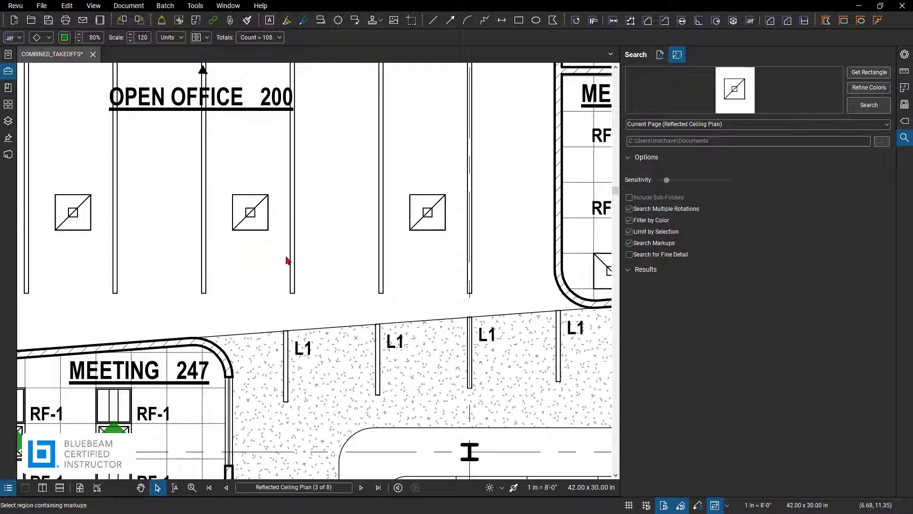
{"action": "left_click", "coordinate": [656, 125]}
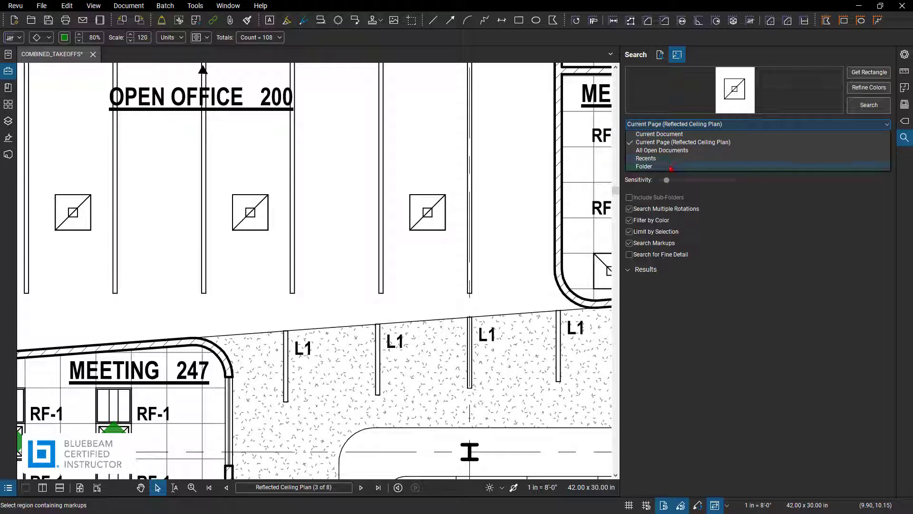
{"action": "left_click", "coordinate": [684, 142]}
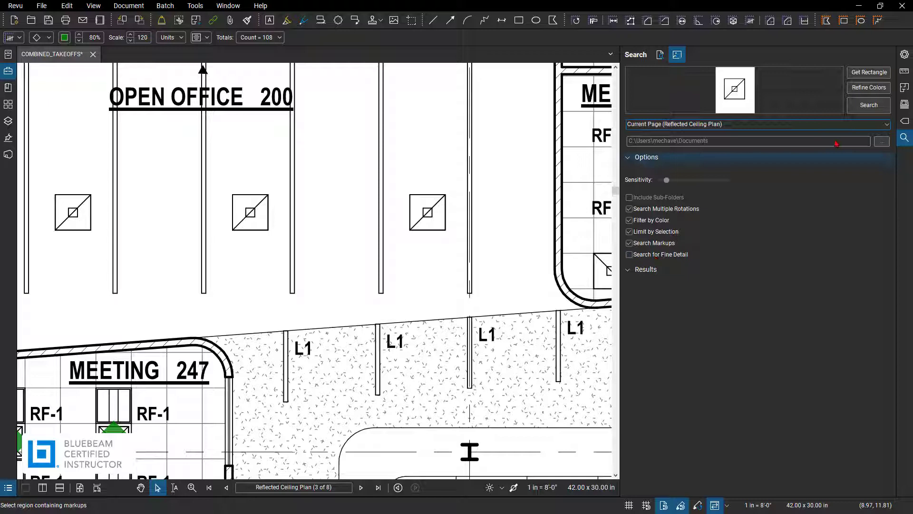
- Run the visual search and check all 72 return-symbol results
{"action": "left_click", "coordinate": [865, 113]}
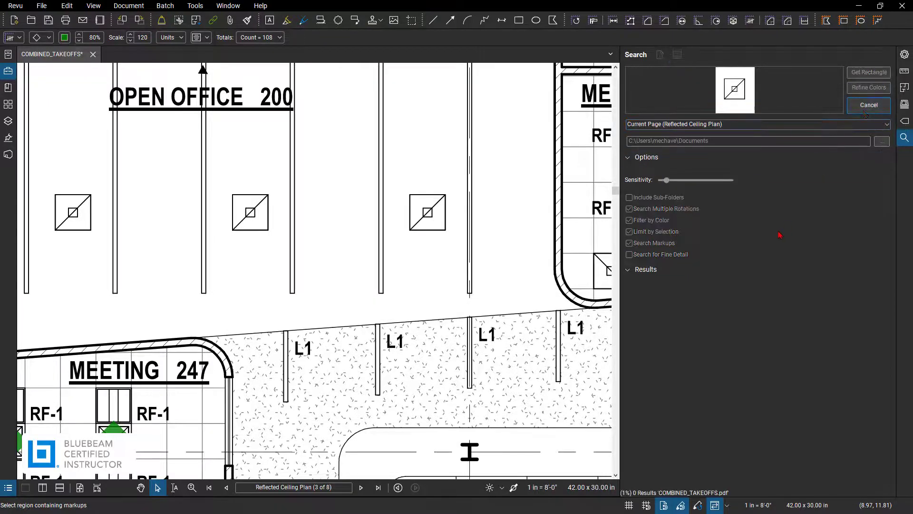
{"action": "left_click", "coordinate": [633, 495]}
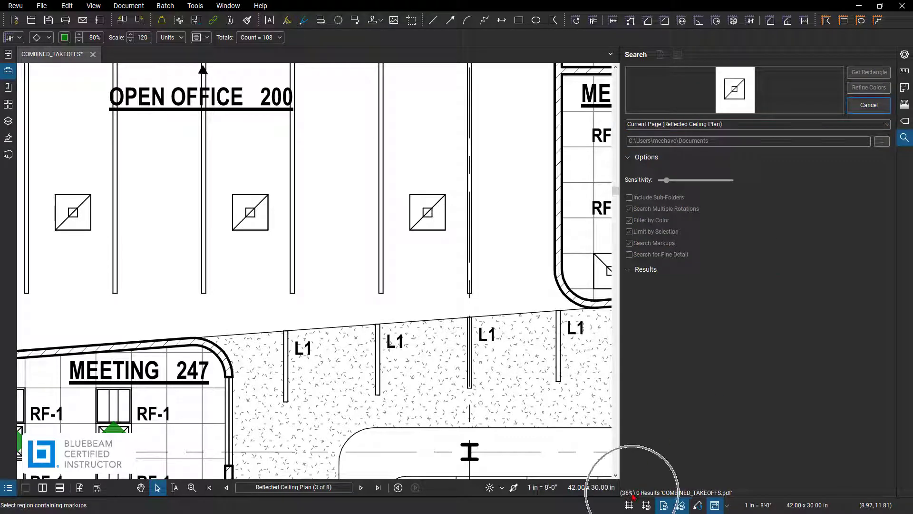
{"action": "left_click", "coordinate": [634, 495]}
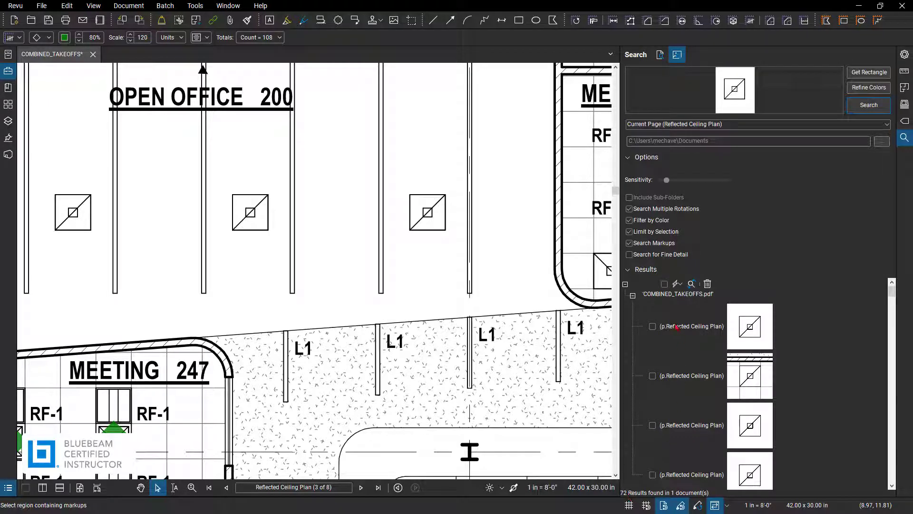
{"action": "left_click", "coordinate": [665, 284]}
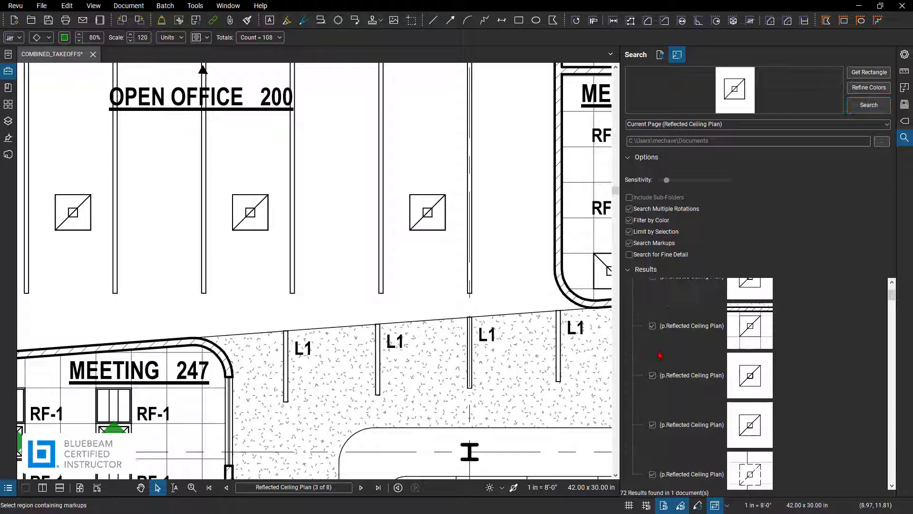
{"action": "scroll", "coordinate": [659, 355], "scroll_direction": "down", "scroll_amount": 1}
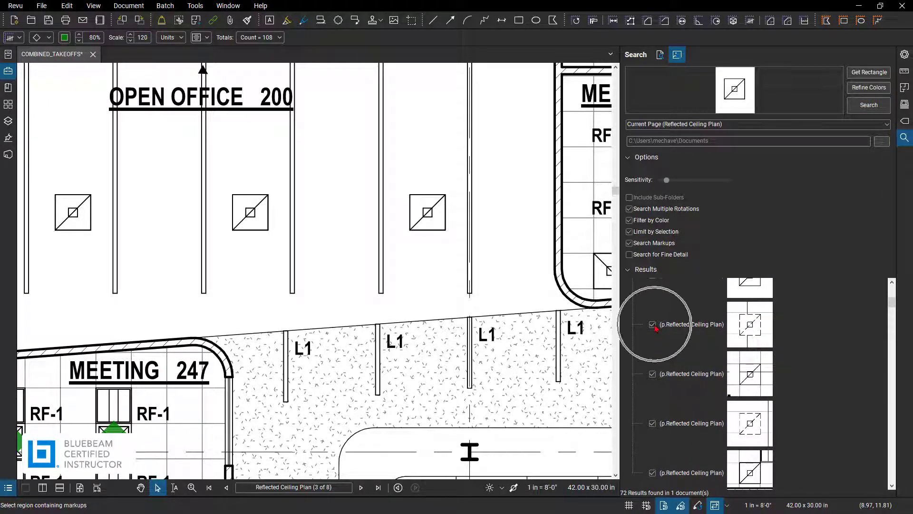
{"action": "scroll", "coordinate": [662, 381], "scroll_direction": "up", "scroll_amount": 2}
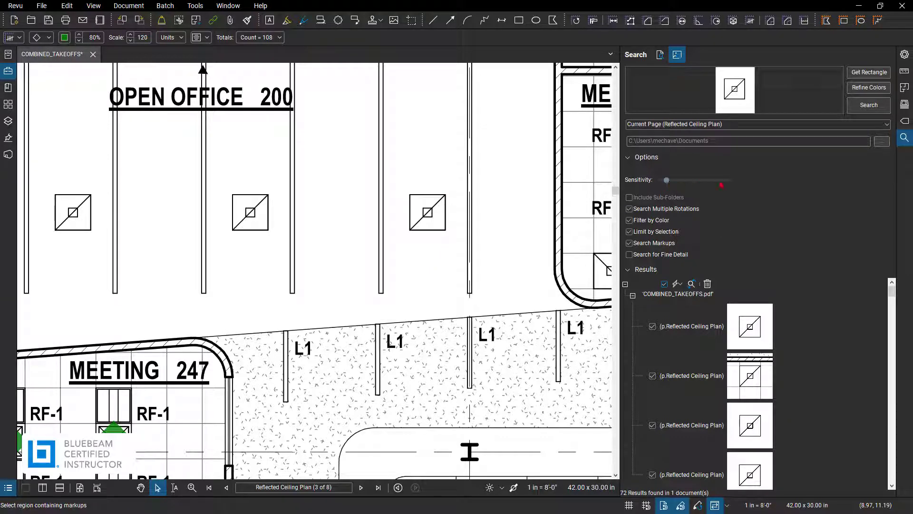
- Apply the Return count measurement to all checked results, giving Count = 72
{"action": "left_click", "coordinate": [681, 284]}
{"action": "mouse_move", "coordinate": [709, 321]}
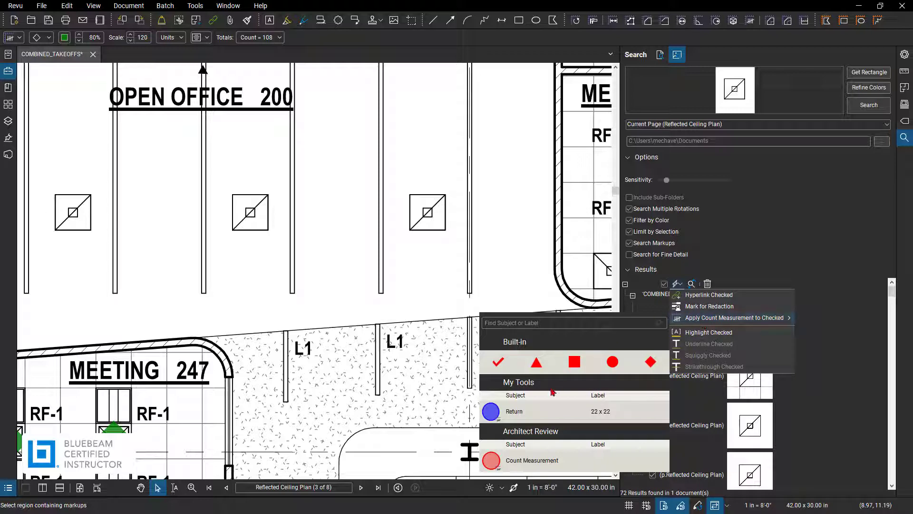
{"action": "left_click", "coordinate": [518, 415]}
{"action": "scroll", "coordinate": [477, 291], "scroll_direction": "down", "scroll_amount": 2}
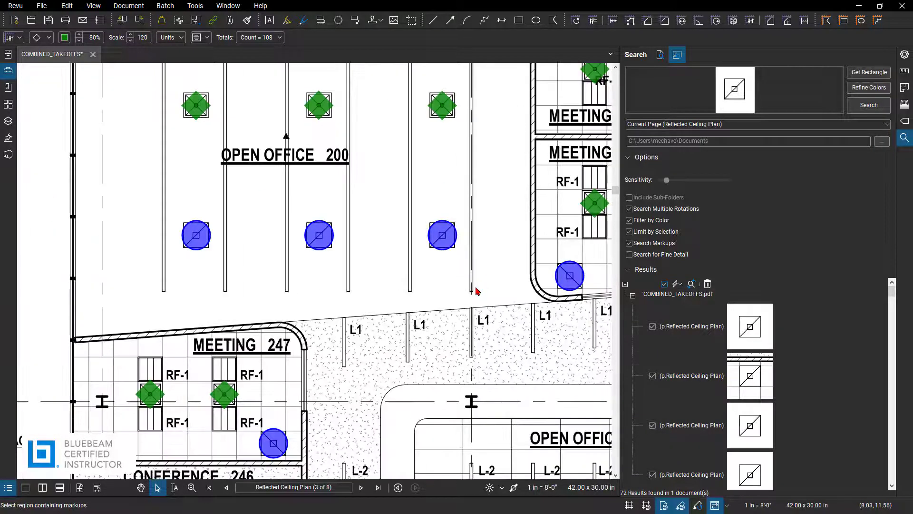
- Resume the Return count from a blue count marker's context menu
{"action": "right_click", "coordinate": [320, 235]}
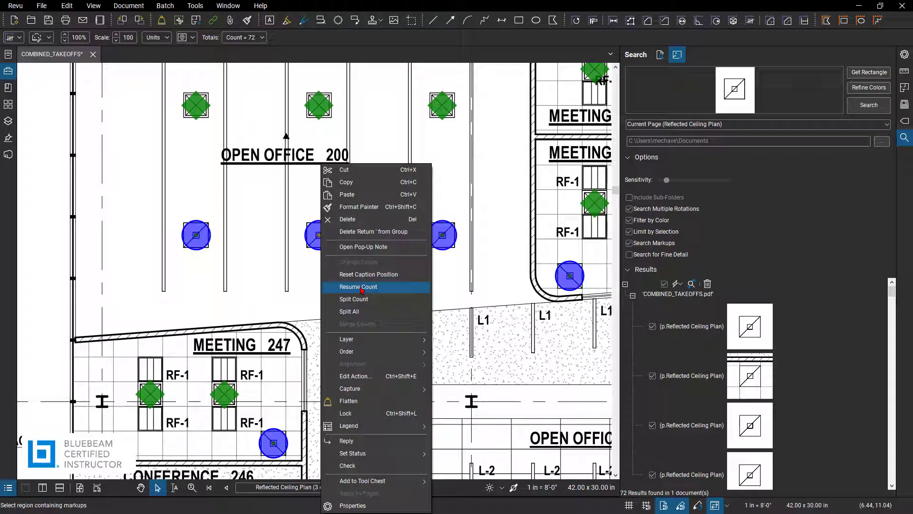
{"action": "left_click", "coordinate": [363, 287]}
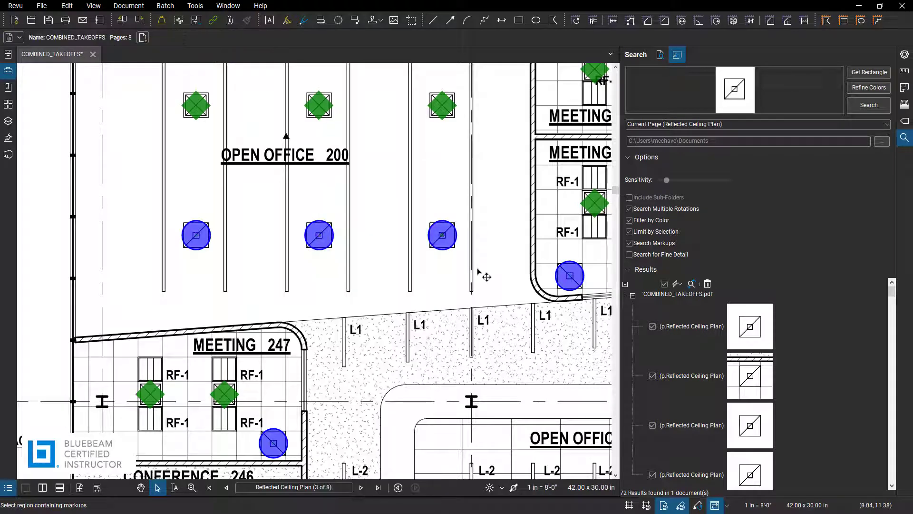
{"action": "right_click", "coordinate": [447, 243]}
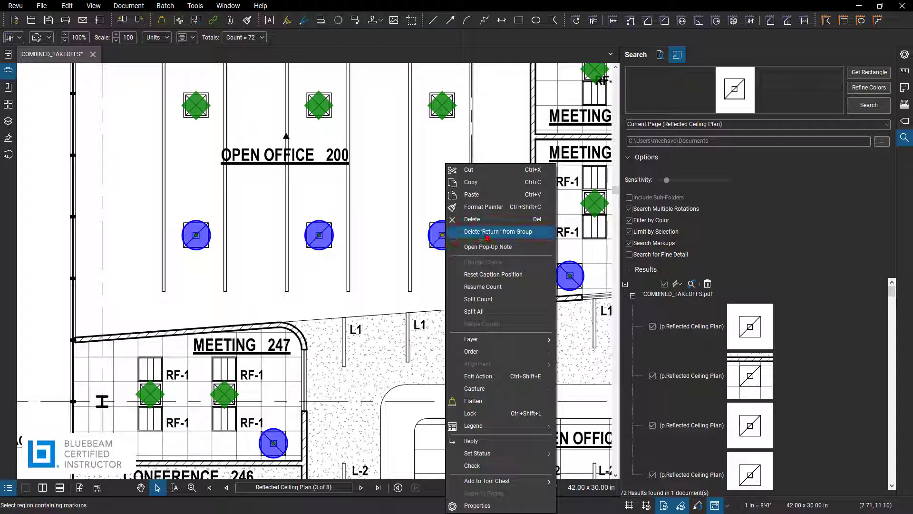
- Deselect the current count and select one of the blue Return count markers on the plan
{"action": "left_click", "coordinate": [432, 271]}
{"action": "scroll", "coordinate": [435, 285], "scroll_direction": "down", "scroll_amount": 3}
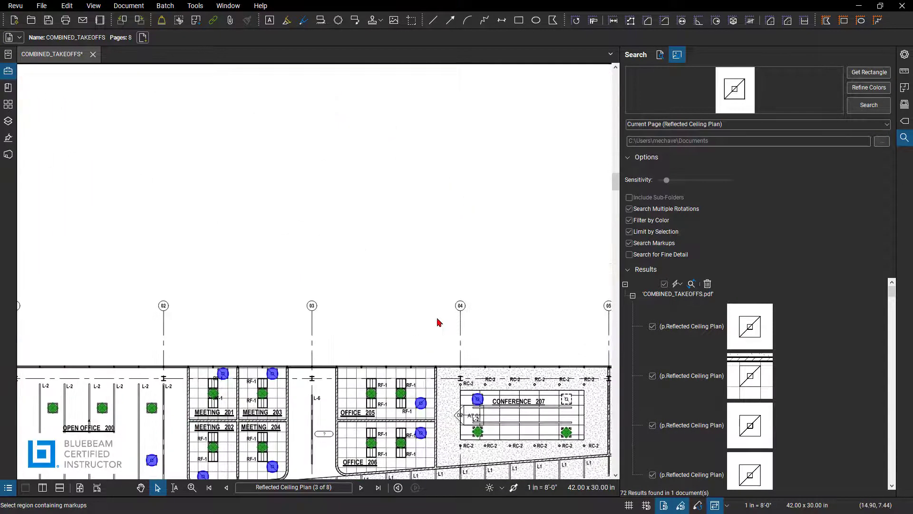
{"action": "scroll", "coordinate": [438, 322], "scroll_direction": "left", "scroll_amount": 5}
{"action": "scroll", "coordinate": [411, 367], "scroll_direction": "down", "scroll_amount": 3}
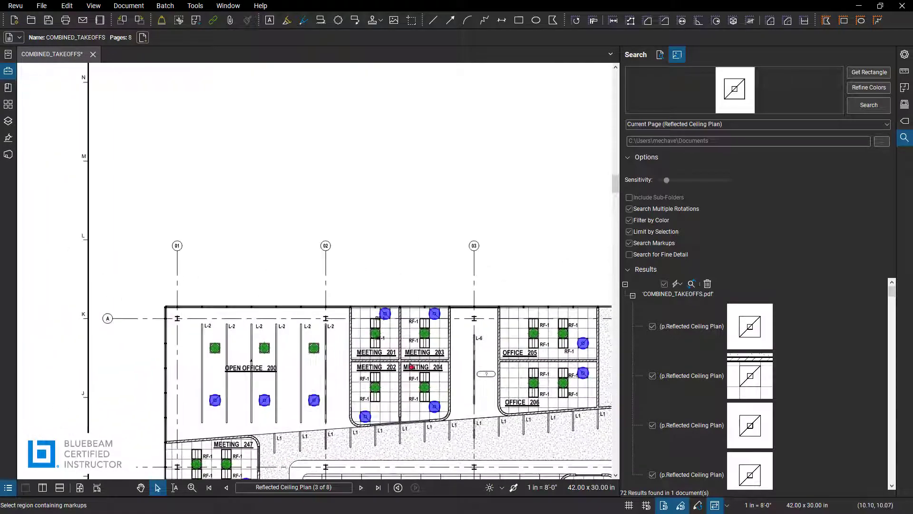
{"action": "scroll", "coordinate": [411, 367], "scroll_direction": "up", "scroll_amount": 2}
{"action": "scroll", "coordinate": [333, 376], "scroll_direction": "down", "scroll_amount": 4}
{"action": "scroll", "coordinate": [284, 383], "scroll_direction": "up", "scroll_amount": 3}
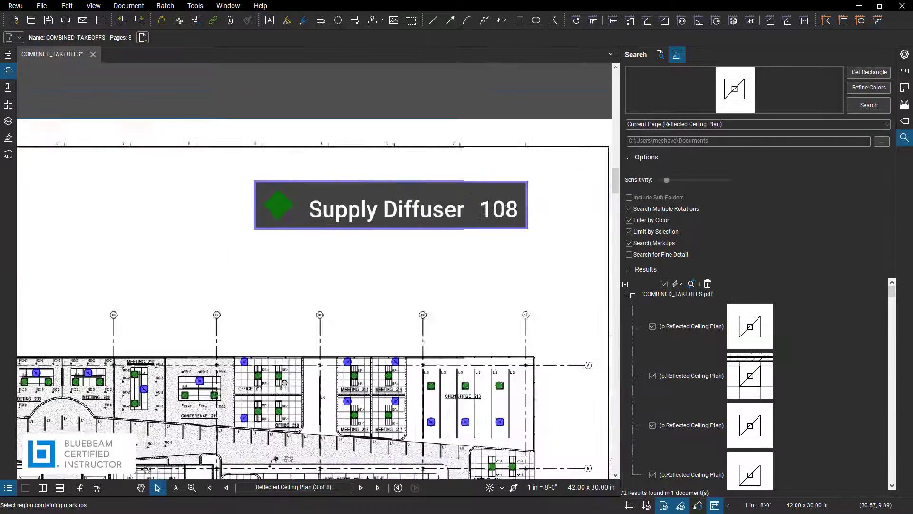
{"action": "scroll", "coordinate": [284, 383], "scroll_direction": "up", "scroll_amount": 2}
{"action": "left_click", "coordinate": [305, 368]}
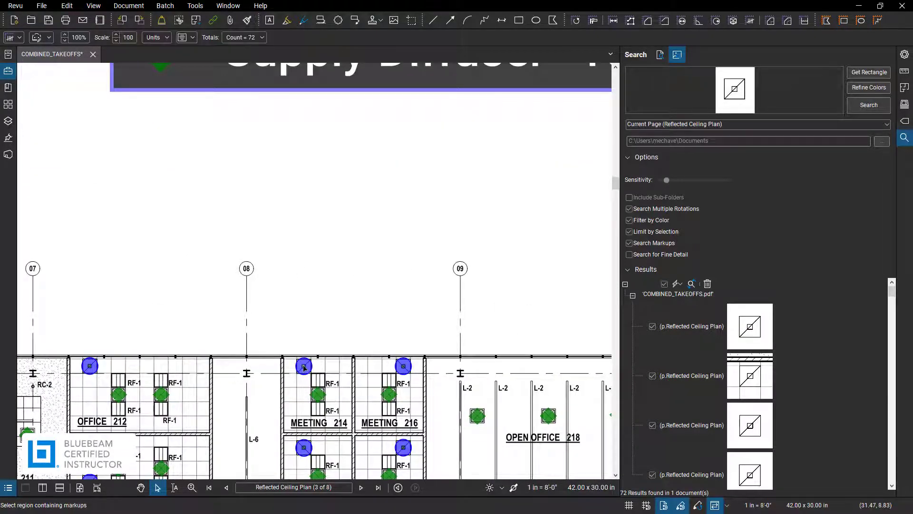
{"action": "scroll", "coordinate": [304, 368], "scroll_direction": "down", "scroll_amount": 1}
- Add the Return count to the existing legend as Return 72, then show the Markups List
{"action": "right_click", "coordinate": [305, 367]}
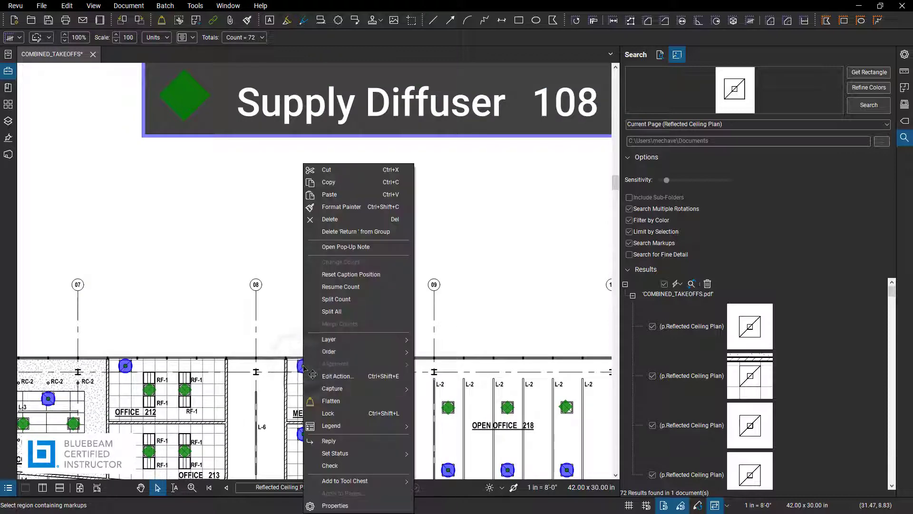
{"action": "mouse_move", "coordinate": [358, 428]}
{"action": "left_click", "coordinate": [445, 433]}
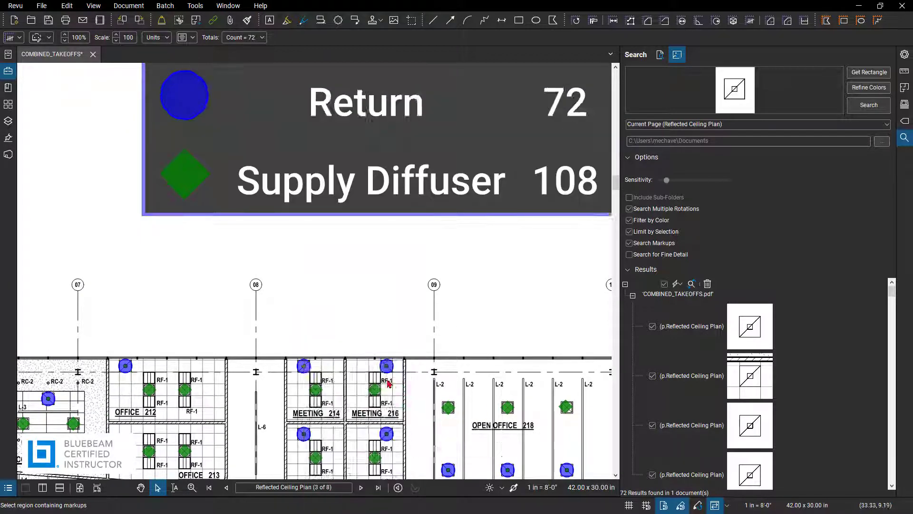
{"action": "scroll", "coordinate": [389, 384], "scroll_direction": "down", "scroll_amount": 1}
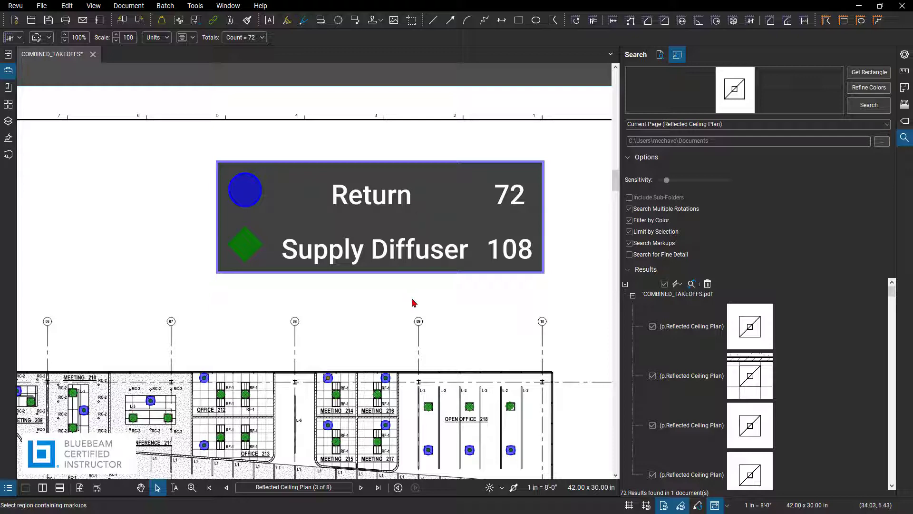
{"action": "left_click_drag", "start_coordinate": [346, 305], "coordinate": [383, 267]}
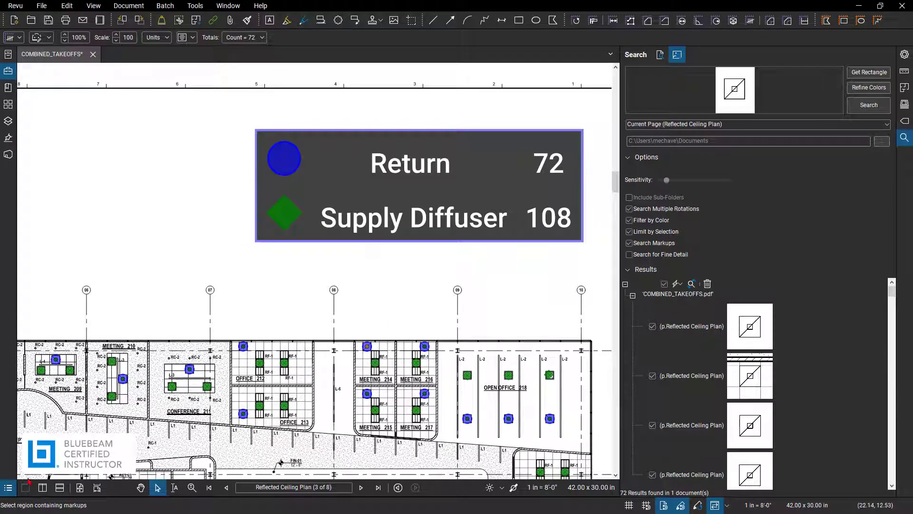
{"action": "left_click", "coordinate": [9, 487]}
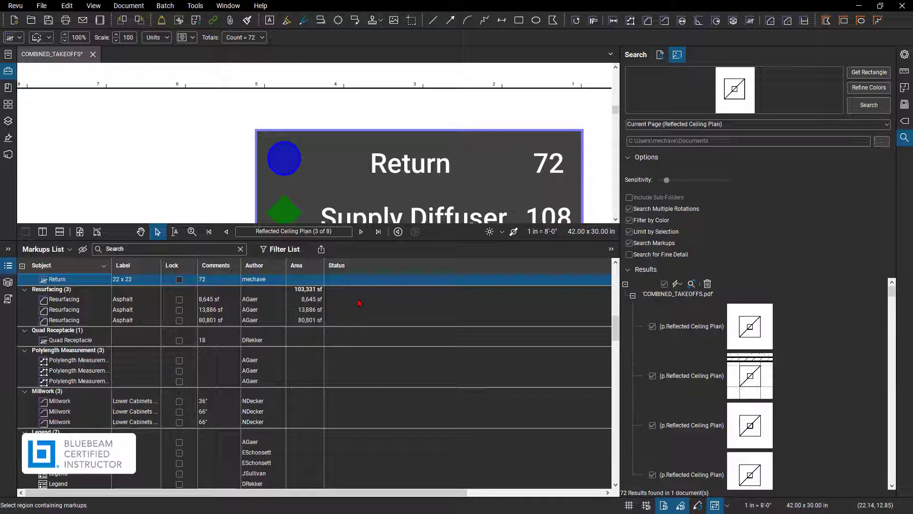
- Close the Markups List and Search panel, then pan to show the Return 72 / Supply Diffuser 108 legend
{"action": "left_click", "coordinate": [12, 267]}
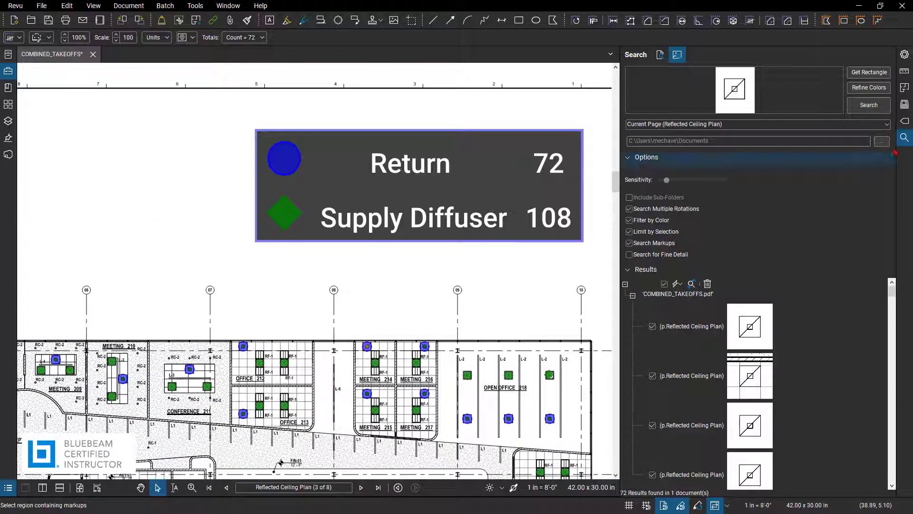
{"action": "left_click", "coordinate": [905, 137]}
{"action": "scroll", "coordinate": [376, 241], "scroll_direction": "down", "scroll_amount": 3}
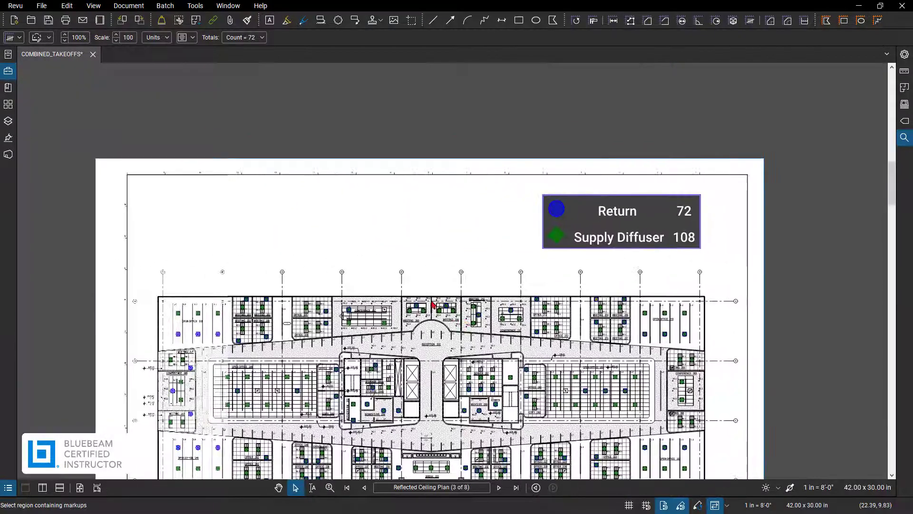
{"action": "scroll", "coordinate": [376, 241], "scroll_direction": "up", "scroll_amount": 2}
{"action": "left_click_drag", "start_coordinate": [452, 263], "coordinate": [350, 272]}
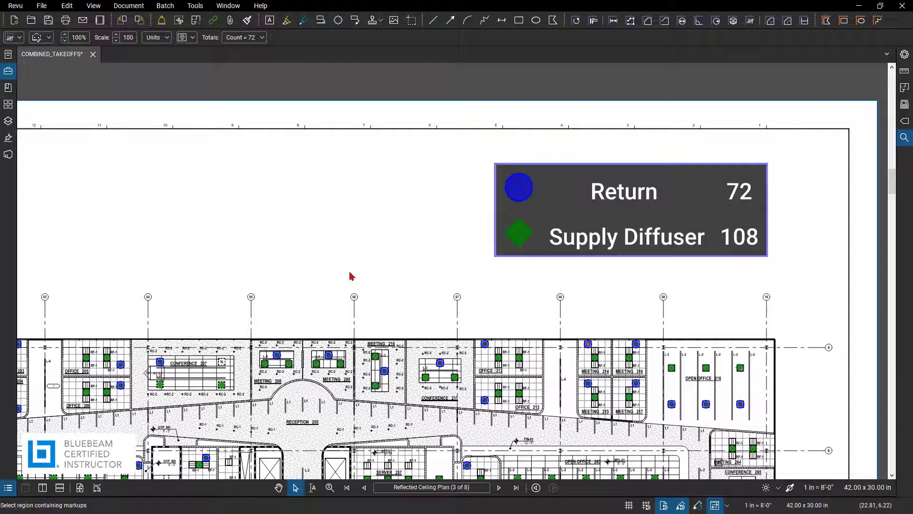